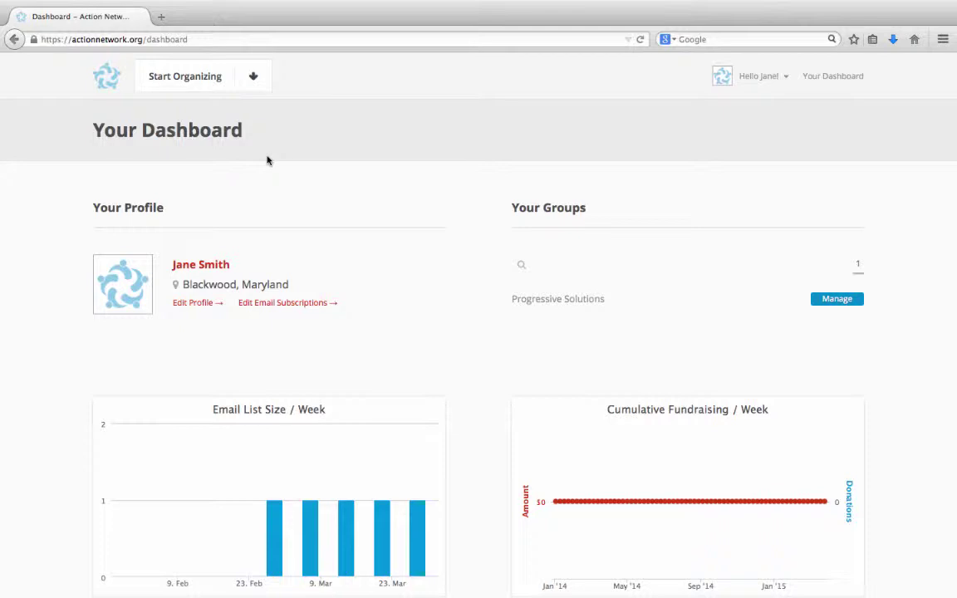
# Create a new letter campaign from the Start Organizing menu under Actions.
pyautogui.click(252, 77)
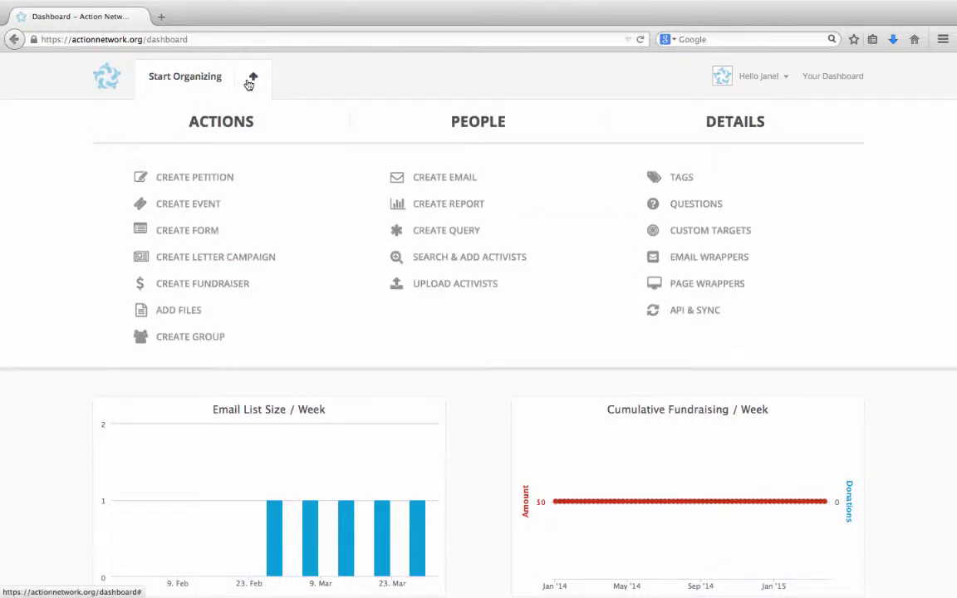
pyautogui.click(209, 256)
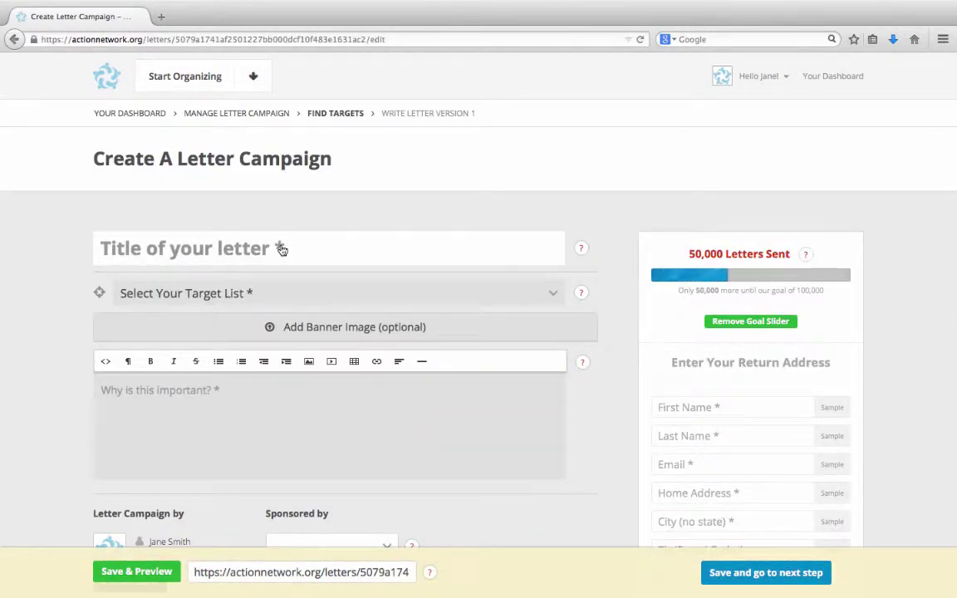
# Enter the title 'Tell Your Senator: Vote YES on SB100' and pick the U.S. Senate target list.
pyautogui.click(281, 250)
pyautogui.write('Tell Your')
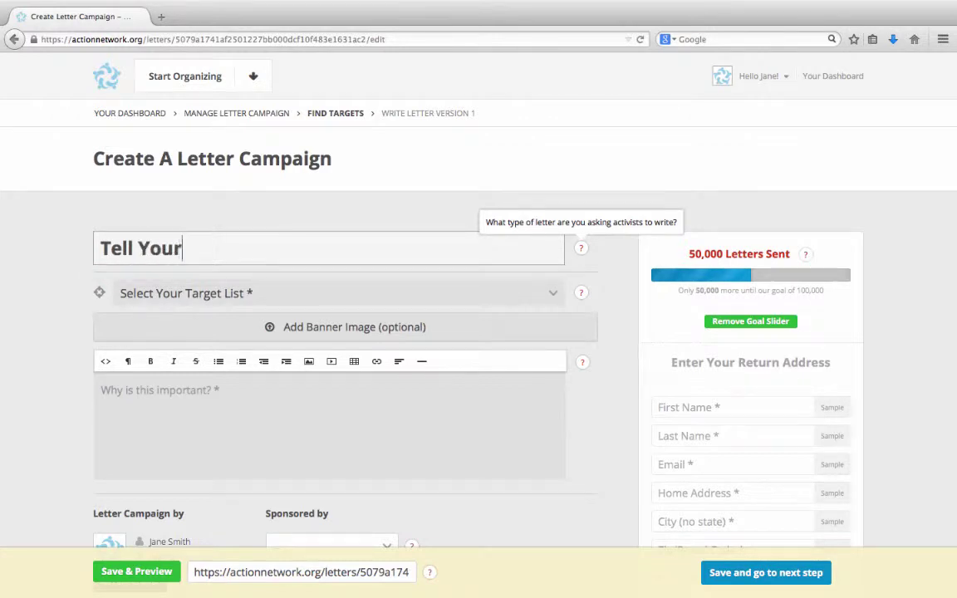
pyautogui.write(' Senator: ')
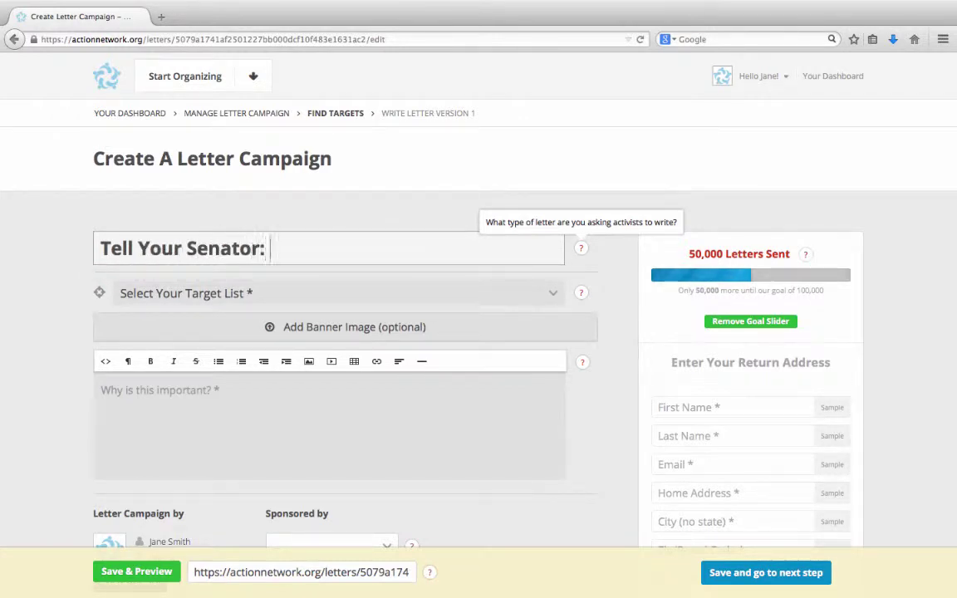
pyautogui.write('Vote YES on S')
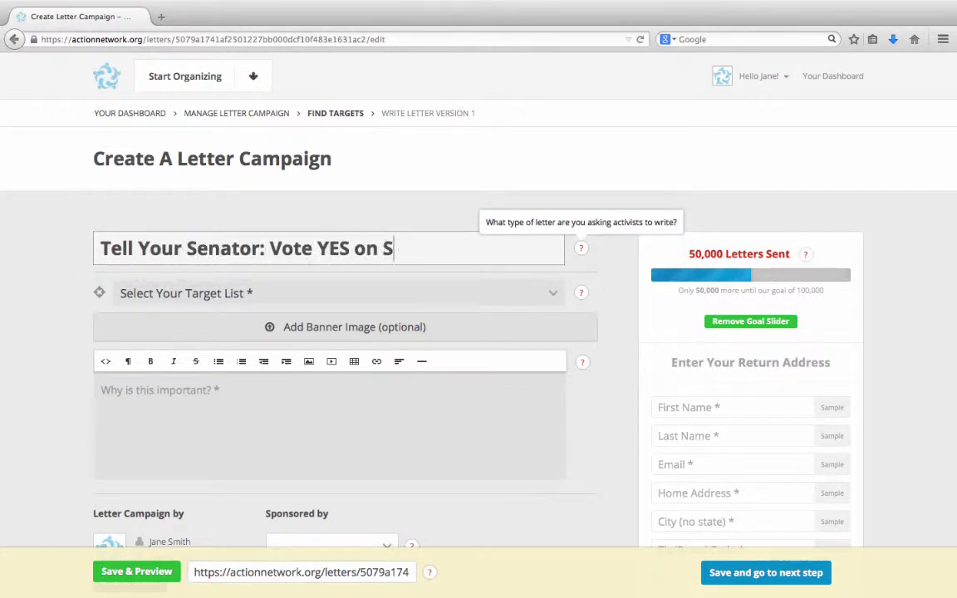
pyautogui.write('B100')
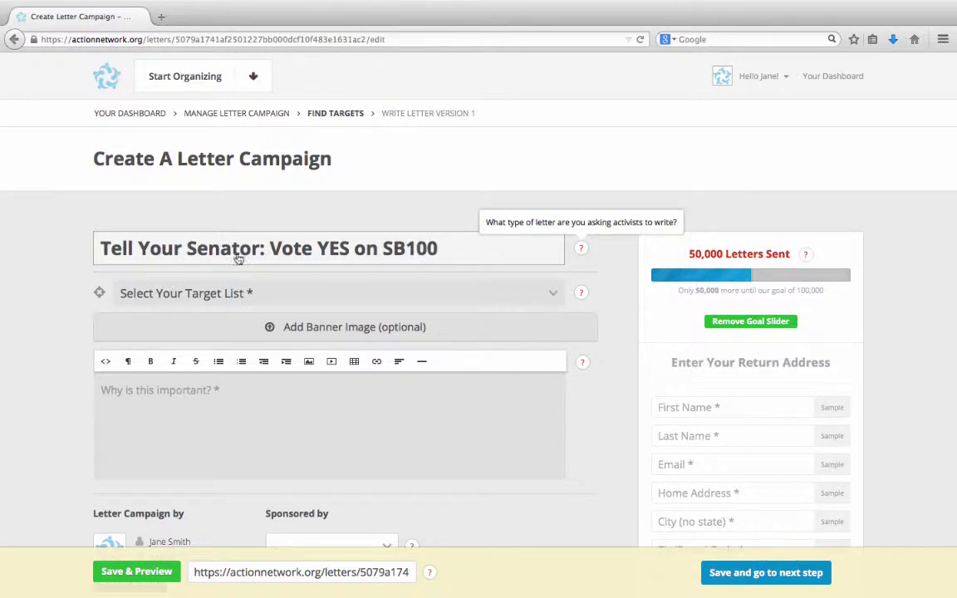
pyautogui.click(179, 293)
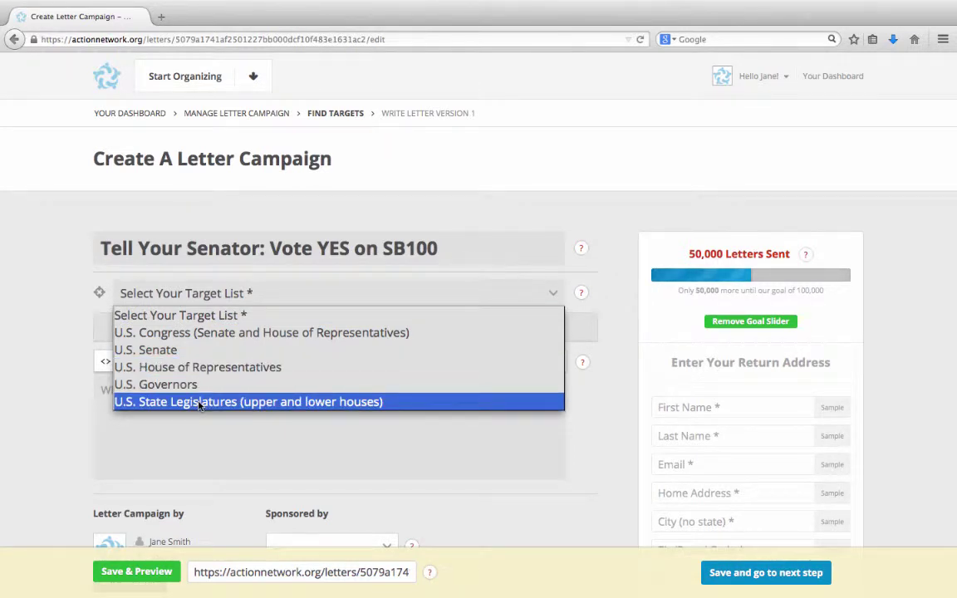
pyautogui.click(164, 353)
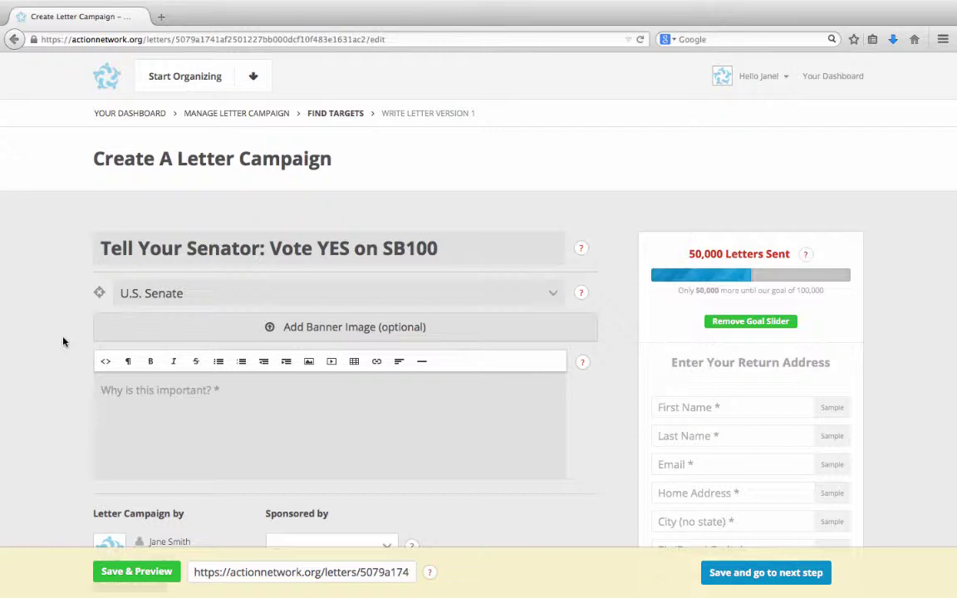
# Write the 'Why is this important?' text on SB100's economic relief for middle class families.
pyautogui.scroll(-1, 63, 341)
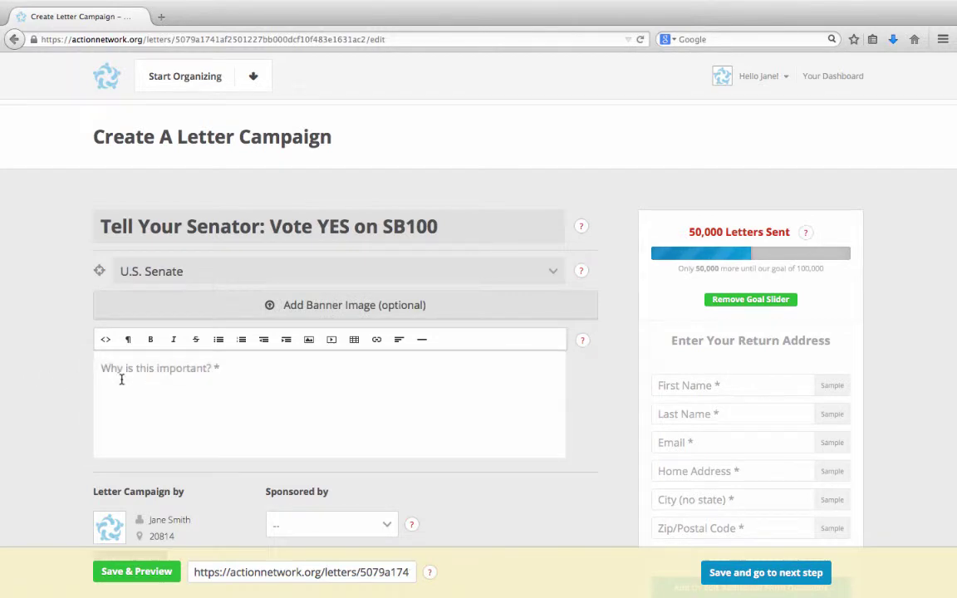
pyautogui.click(121, 379)
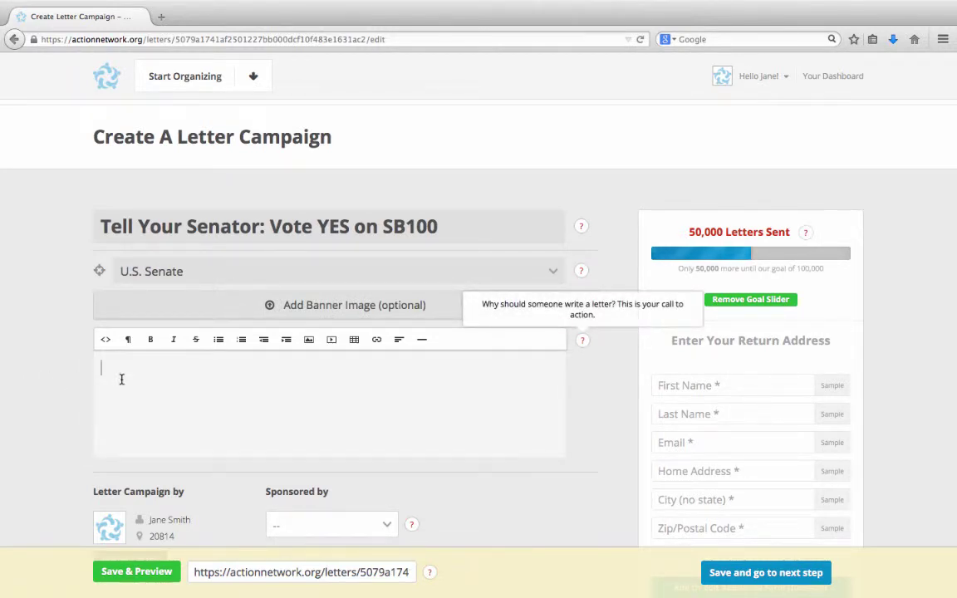
pyautogui.write('SB')
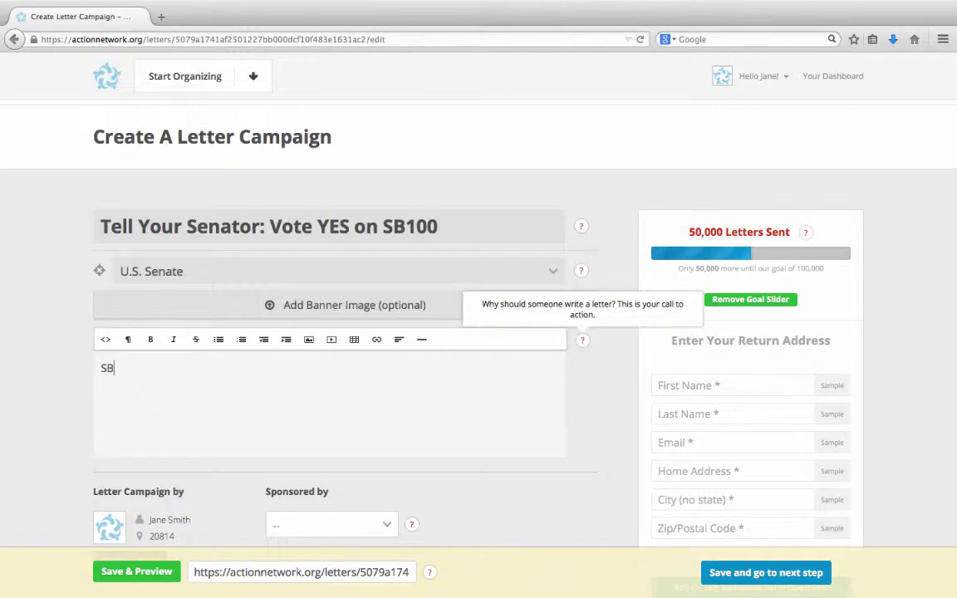
pyautogui.write('100 would pro')
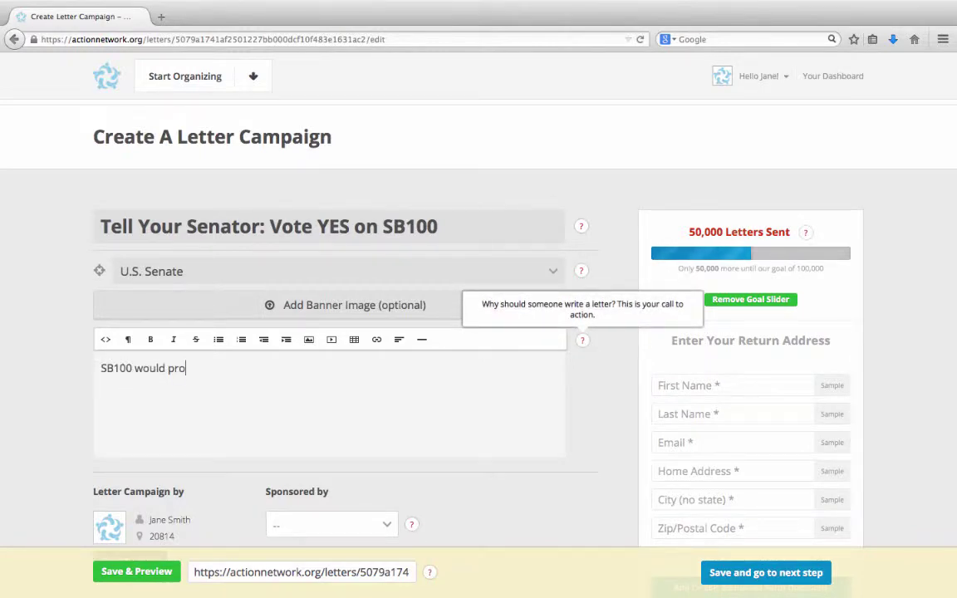
pyautogui.write('vide muc')
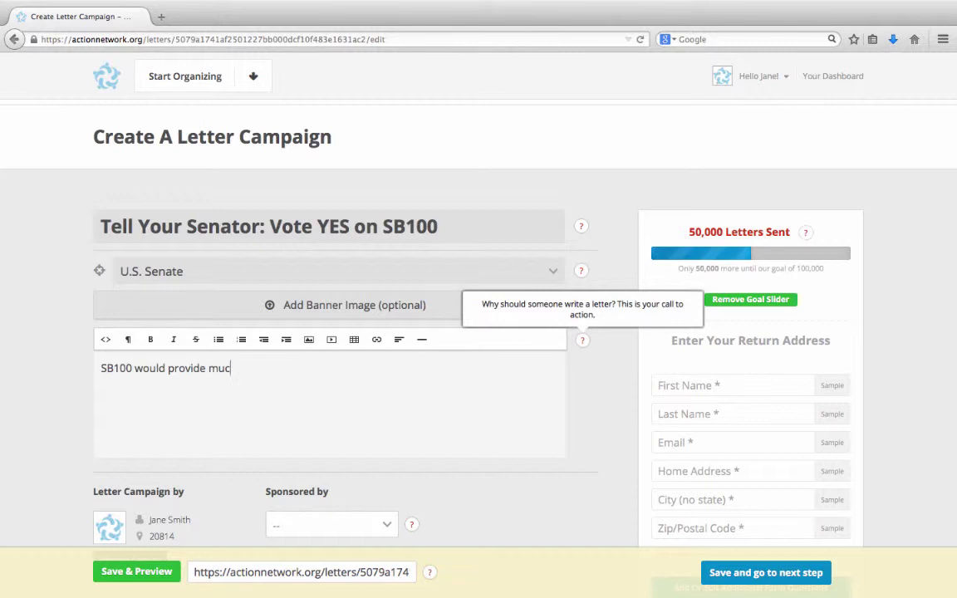
pyautogui.write('h needed economic ')
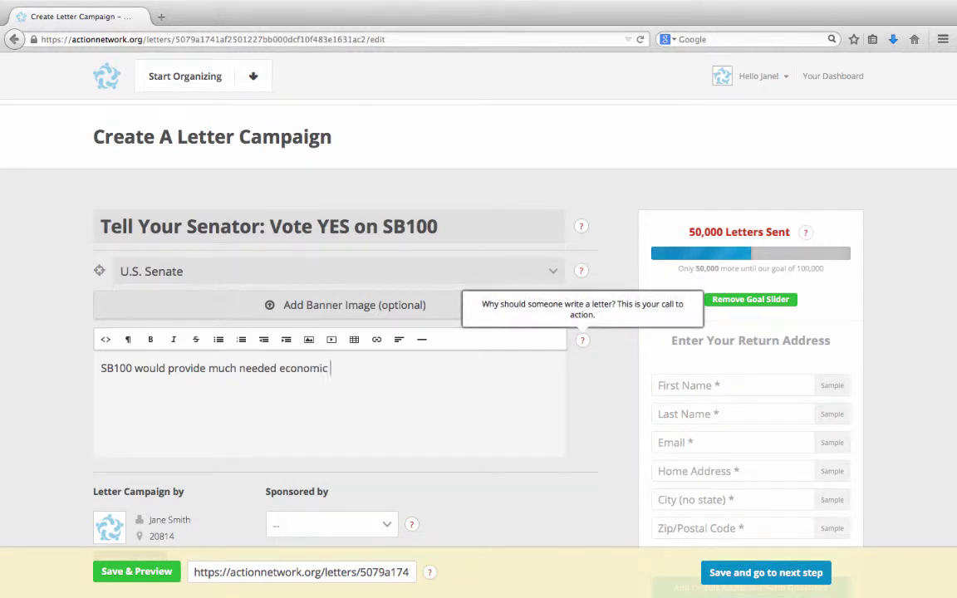
pyautogui.write('relief to middle cla')
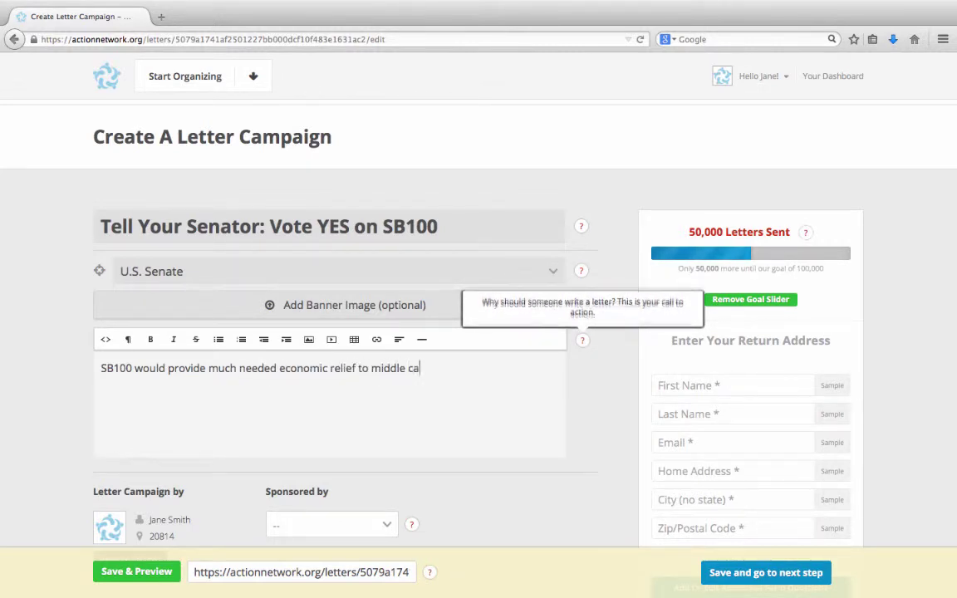
pyautogui.write('ss families')
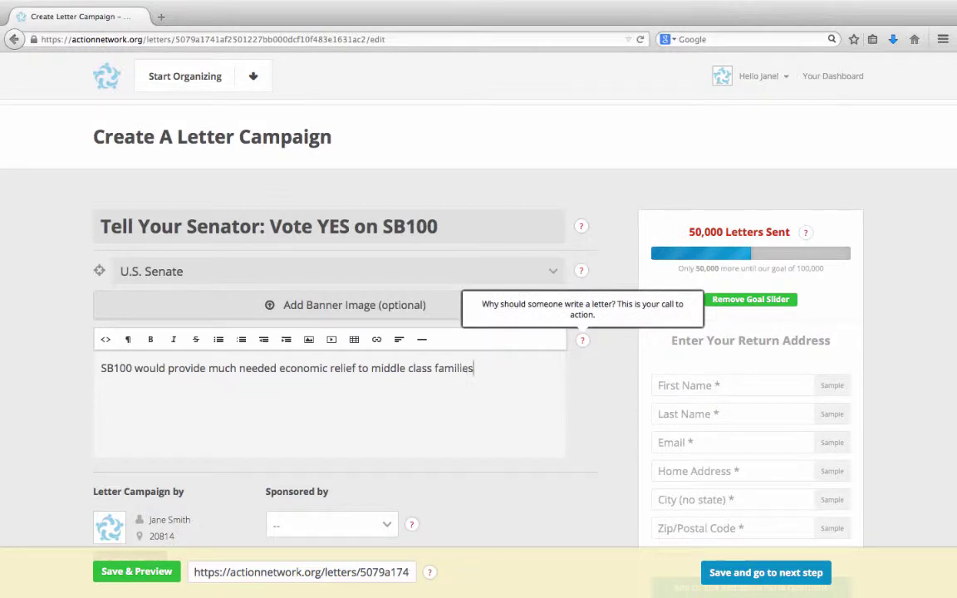
pyautogui.write('. Write to your se')
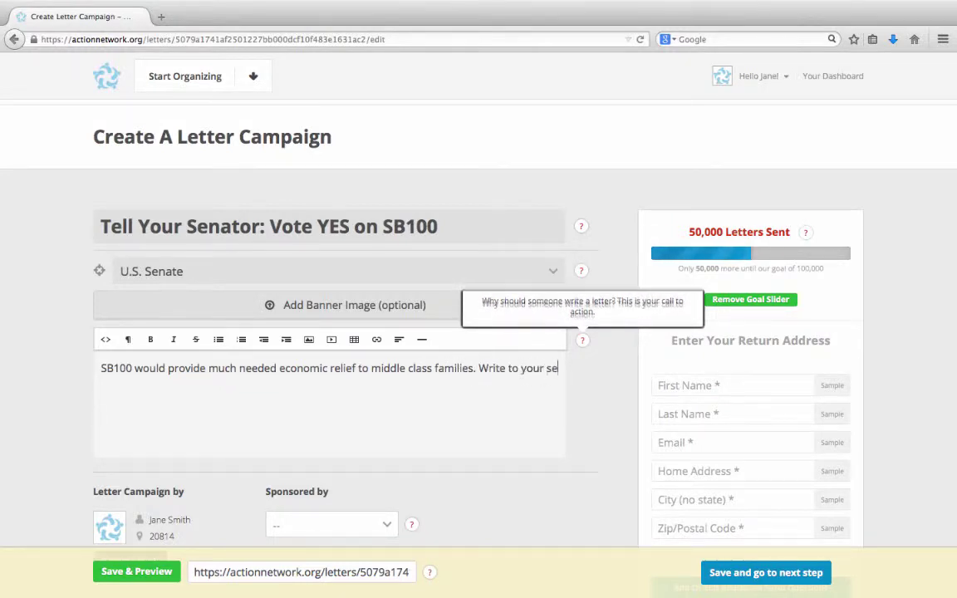
pyautogui.write('nator today')
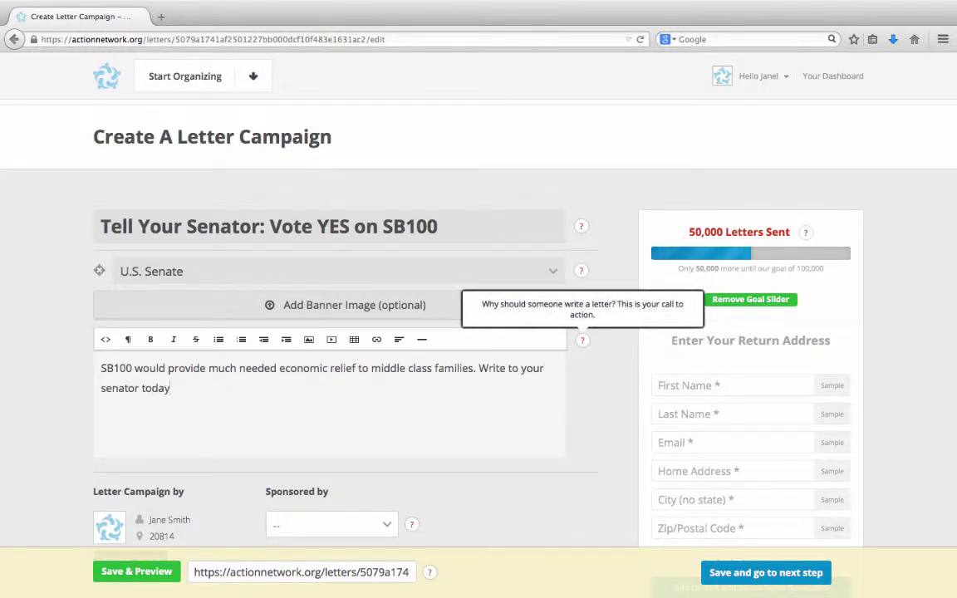
pyautogui.write(' and urge them t')
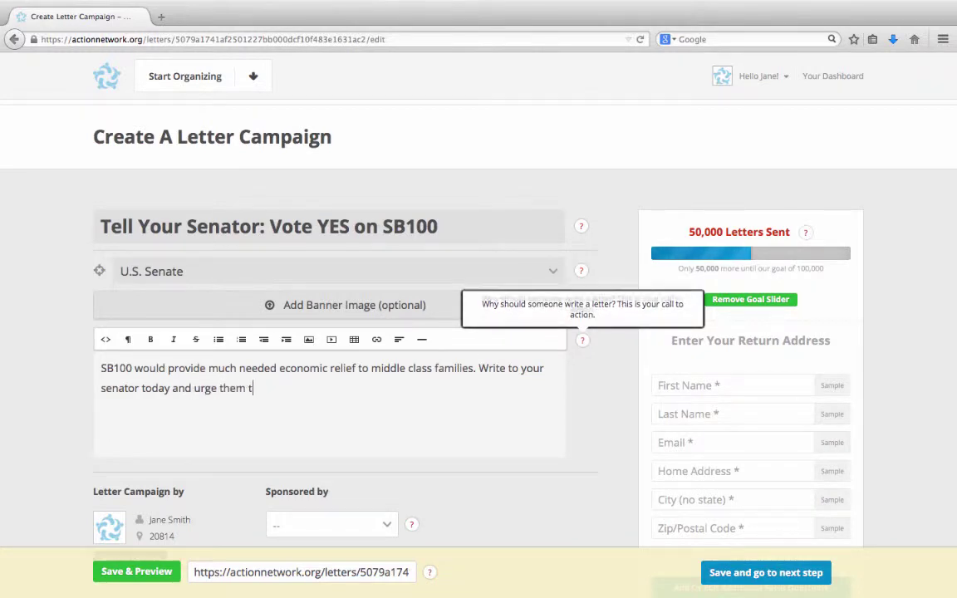
pyautogui.write('o vote YES')
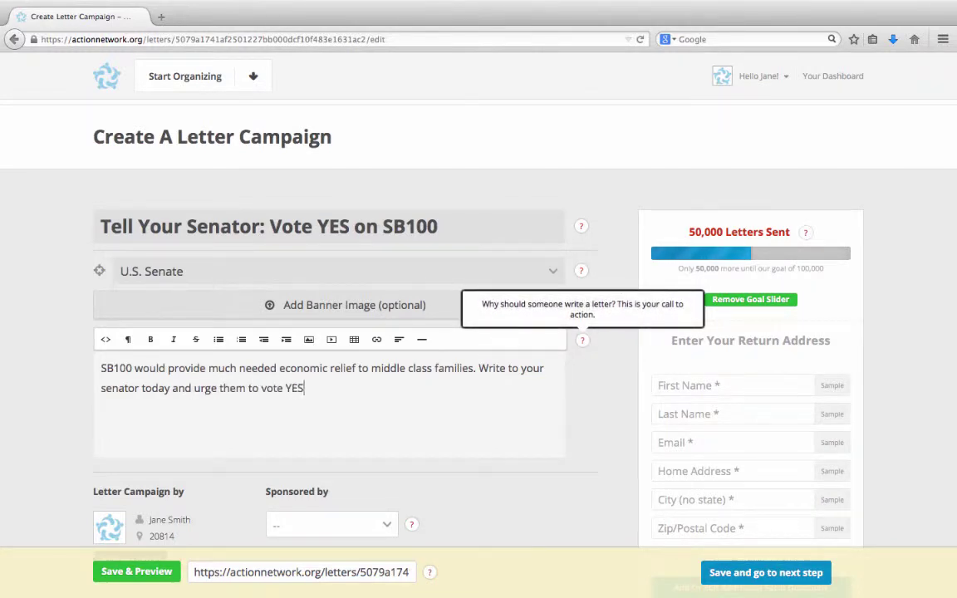
pyautogui.write(' on SB100.')
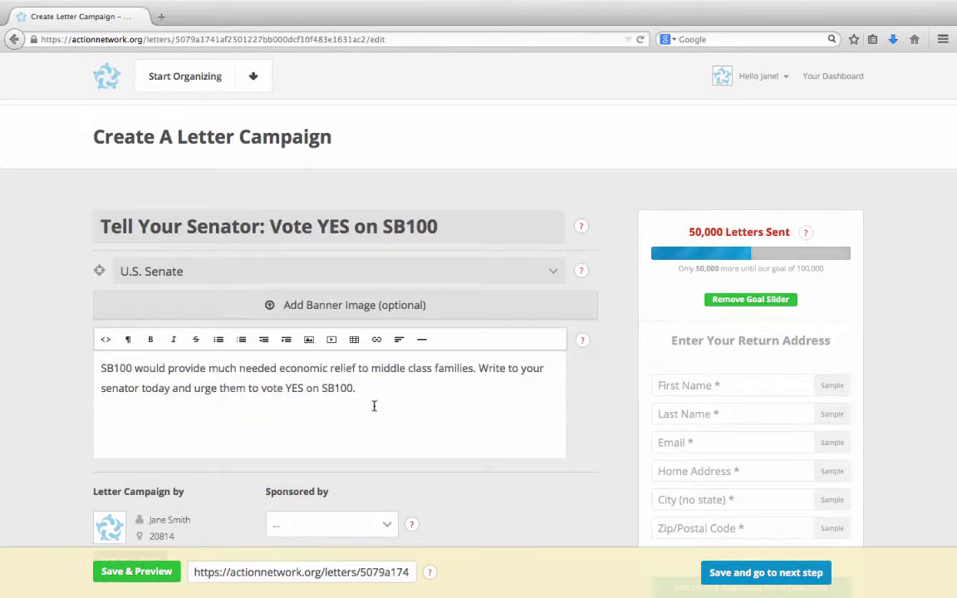
# Choose Progressive Solutions in the Sponsored by dropdown.
pyautogui.scroll(-2, 70, 379)
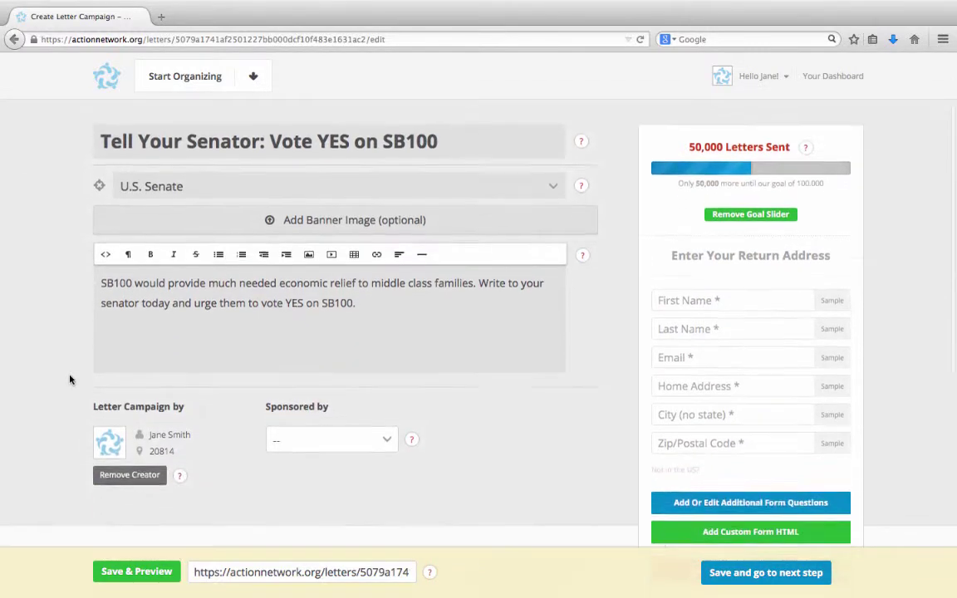
pyautogui.scroll(-1, 69, 379)
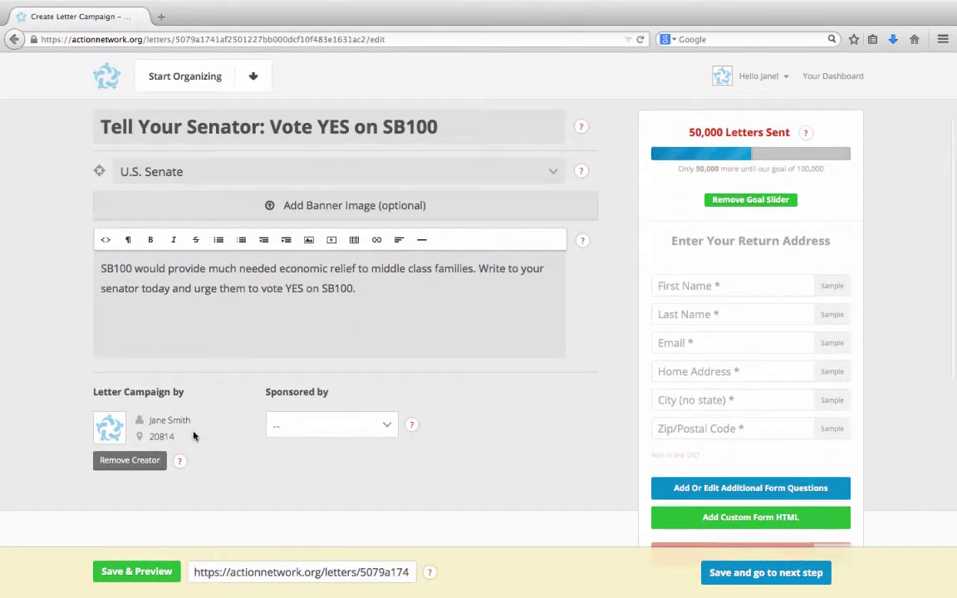
pyautogui.click(295, 437)
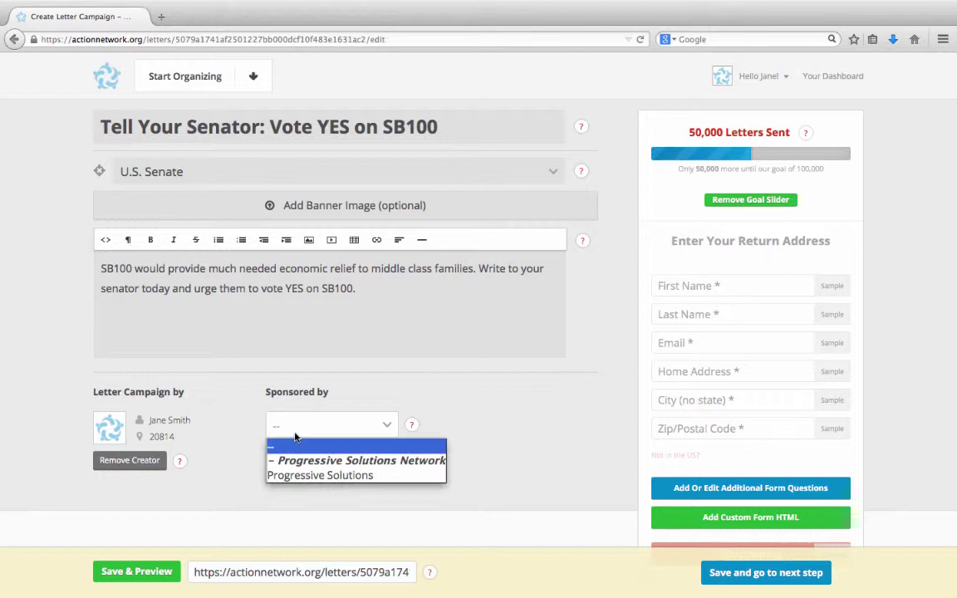
pyautogui.click(297, 477)
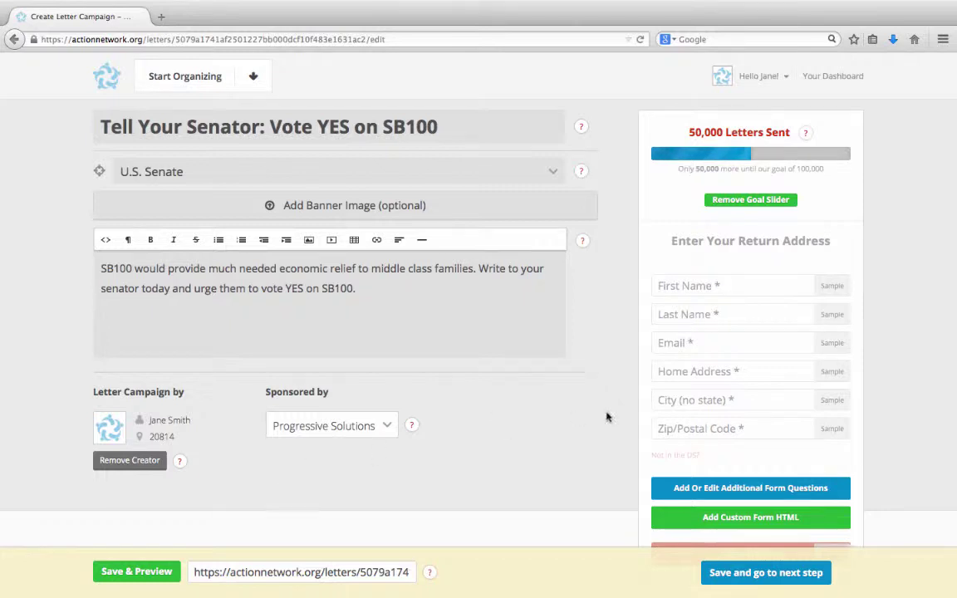
# Remove the letters-sent goal slider in the right-hand panel.
pyautogui.scroll(1, 614, 417)
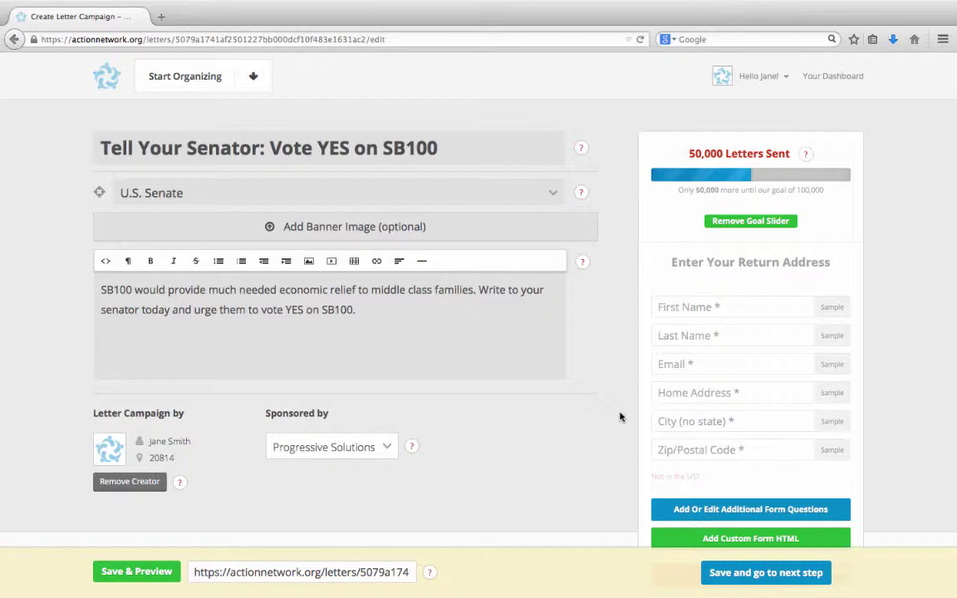
pyautogui.click(786, 224)
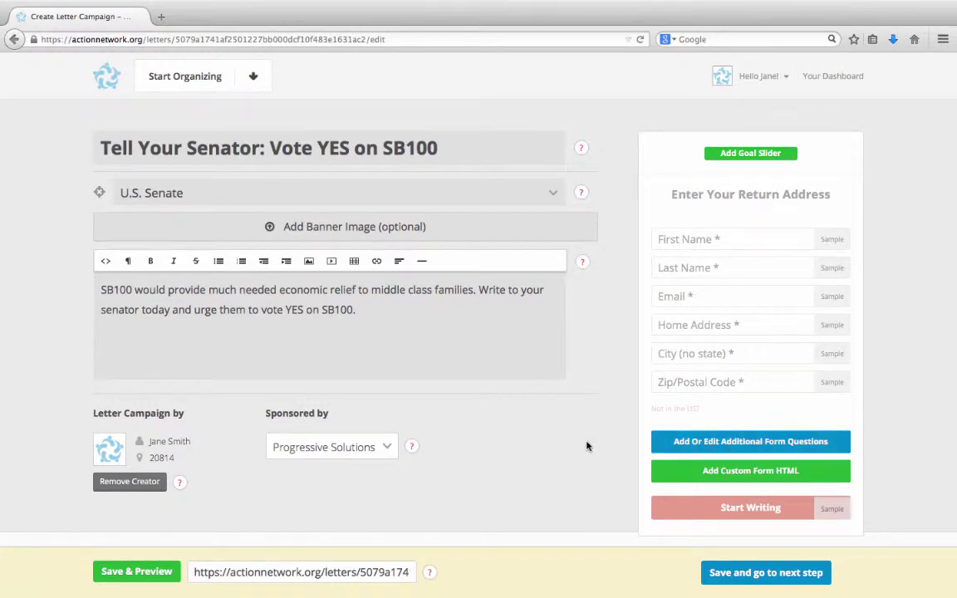
# Save the campaign form and add the activist tip 'Be sure to include a personal story.'.
pyautogui.click(716, 575)
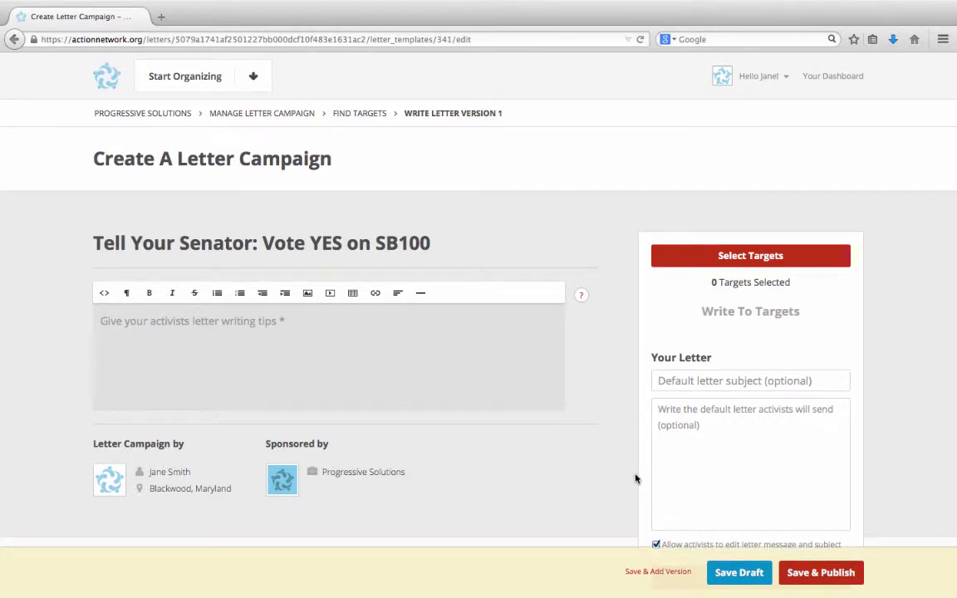
pyautogui.click(358, 363)
pyautogui.write('Be sure ')
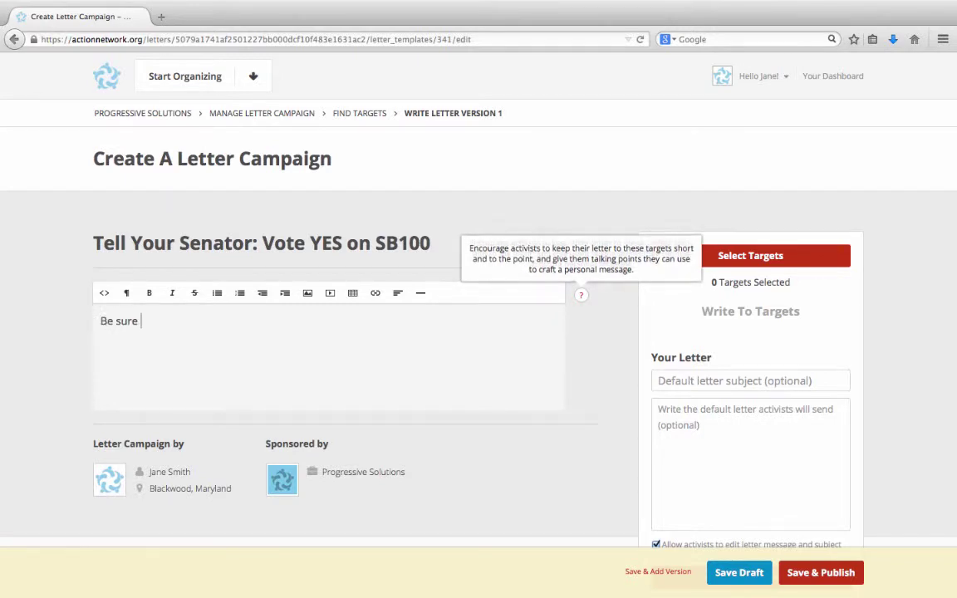
pyautogui.write('to include a person')
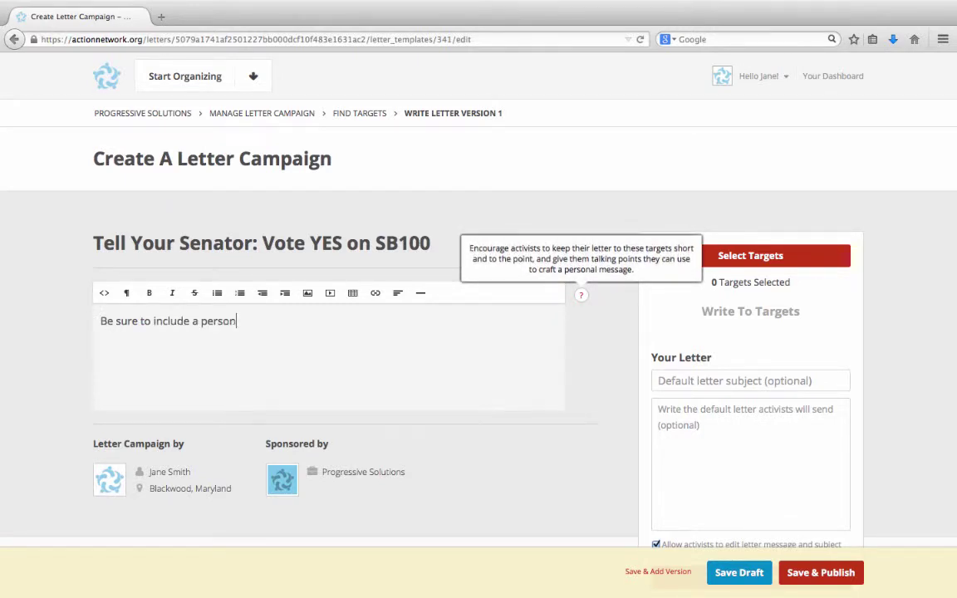
pyautogui.write('al story.')
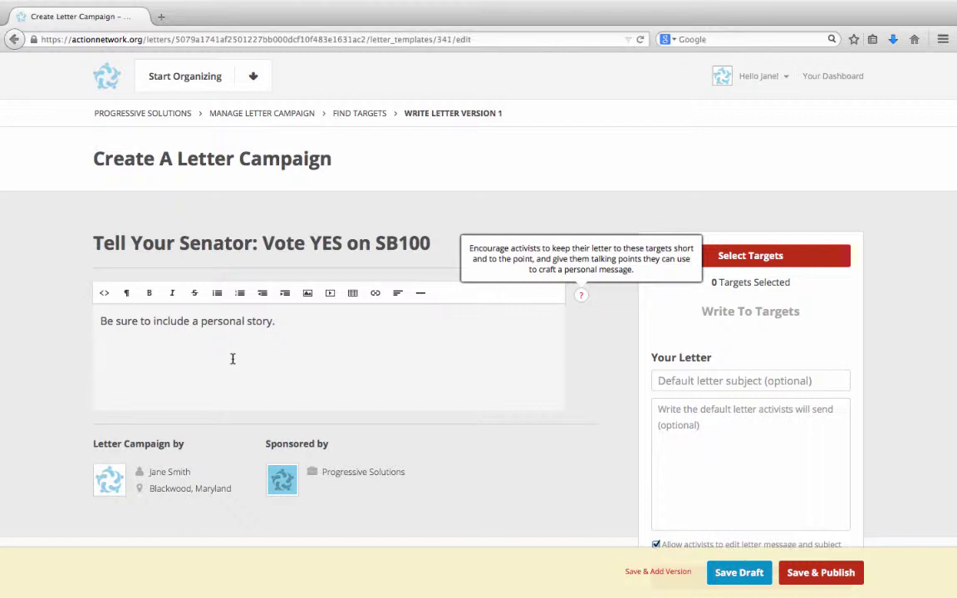
pyautogui.click(79, 336)
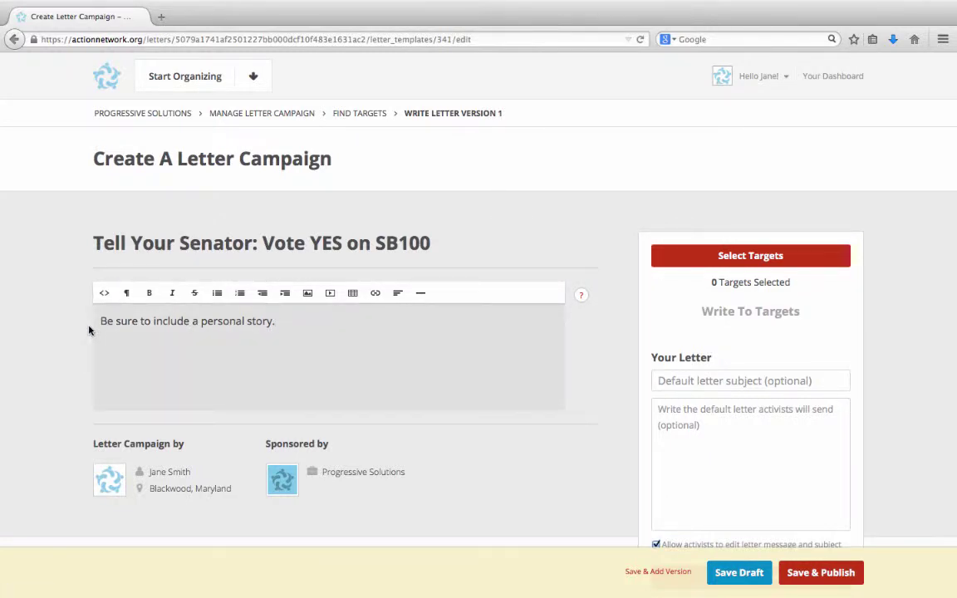
pyautogui.scroll(-2, 647, 306)
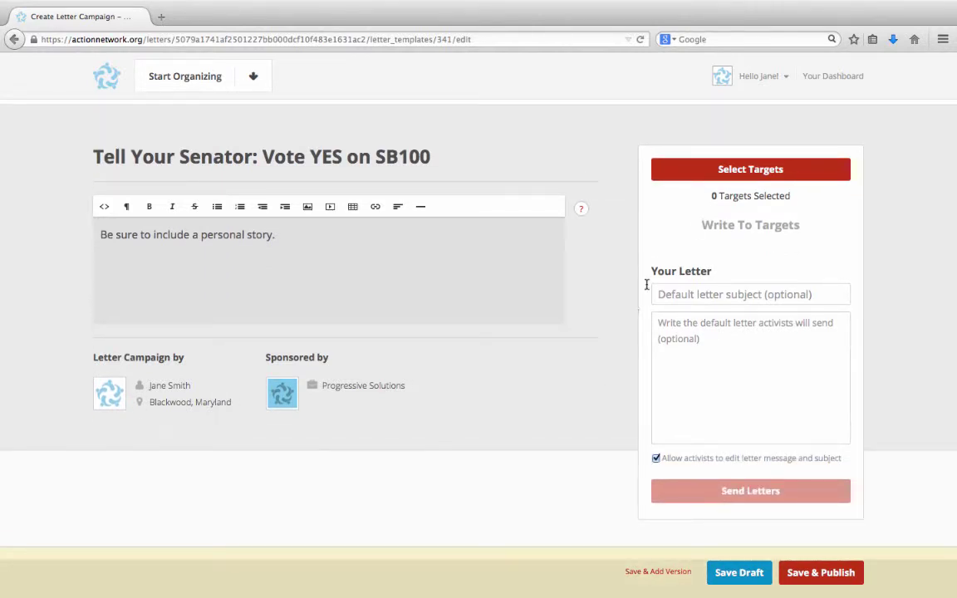
# Add all U.S. senators, including all Republicans, as the letter's targets.
pyautogui.click(742, 169)
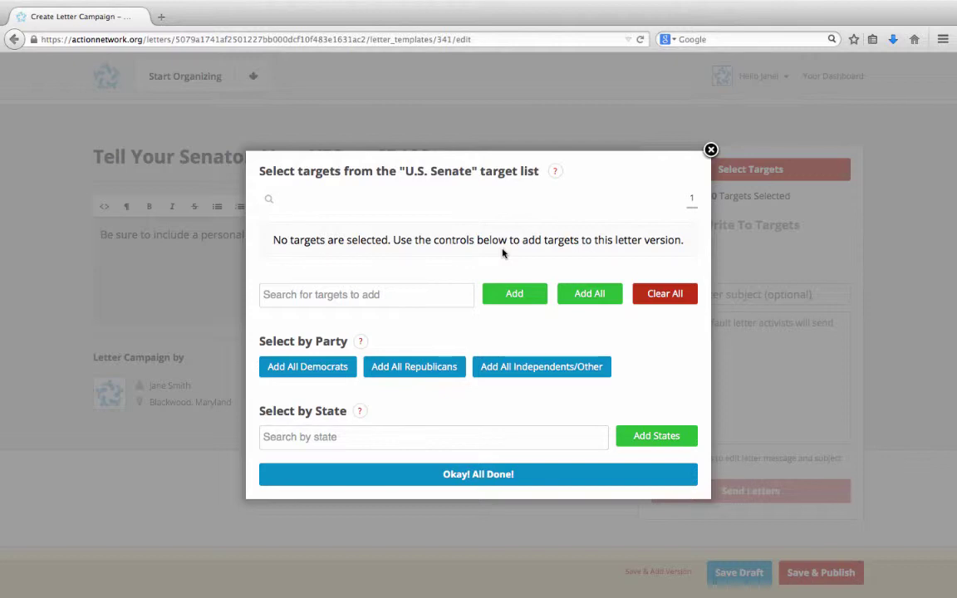
pyautogui.click(587, 296)
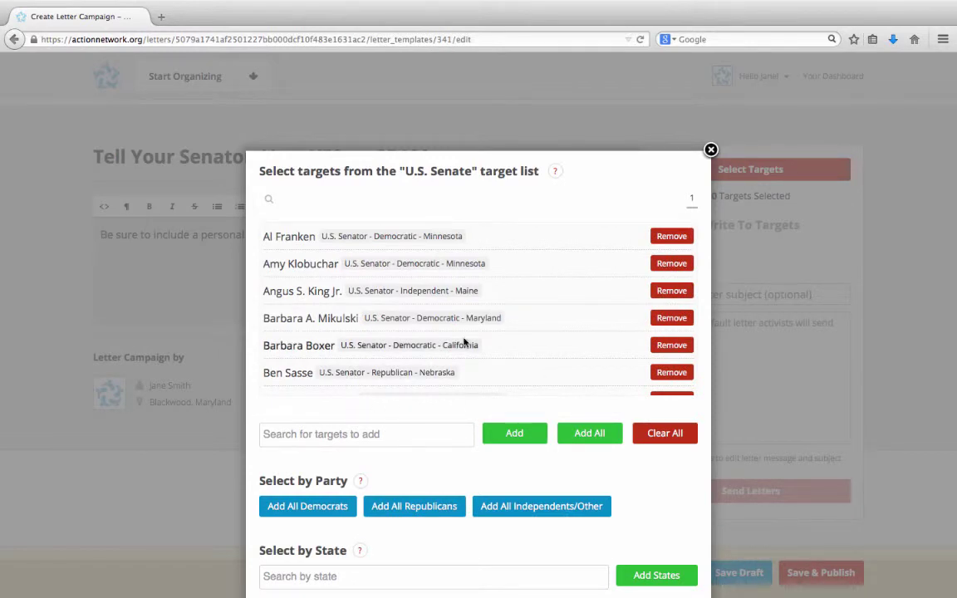
pyautogui.scroll(-3, 464, 341)
pyautogui.scroll(1, 464, 341)
pyautogui.scroll(2, 463, 341)
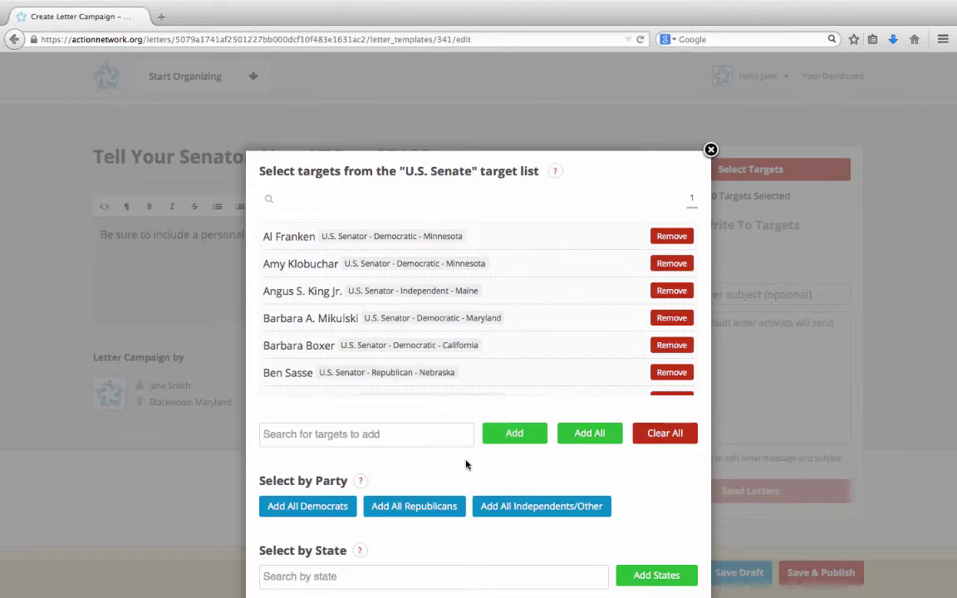
pyautogui.scroll(-2, 421, 446)
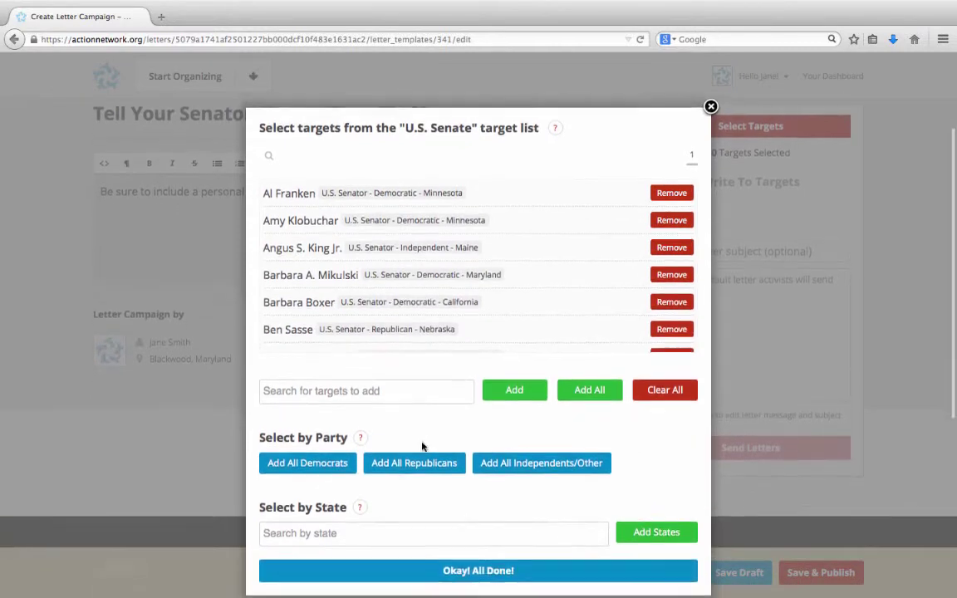
pyautogui.scroll(-2, 421, 446)
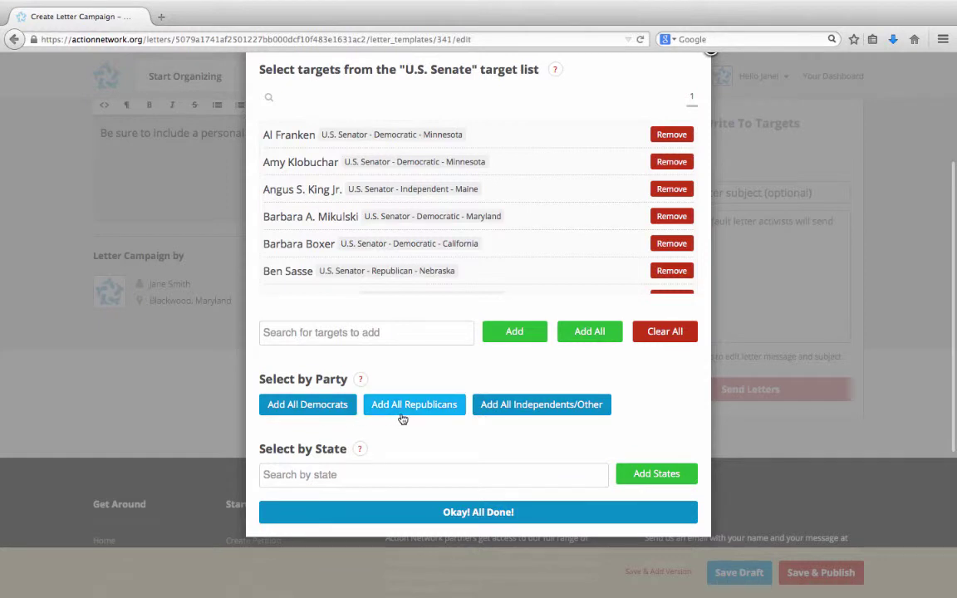
pyautogui.click(414, 414)
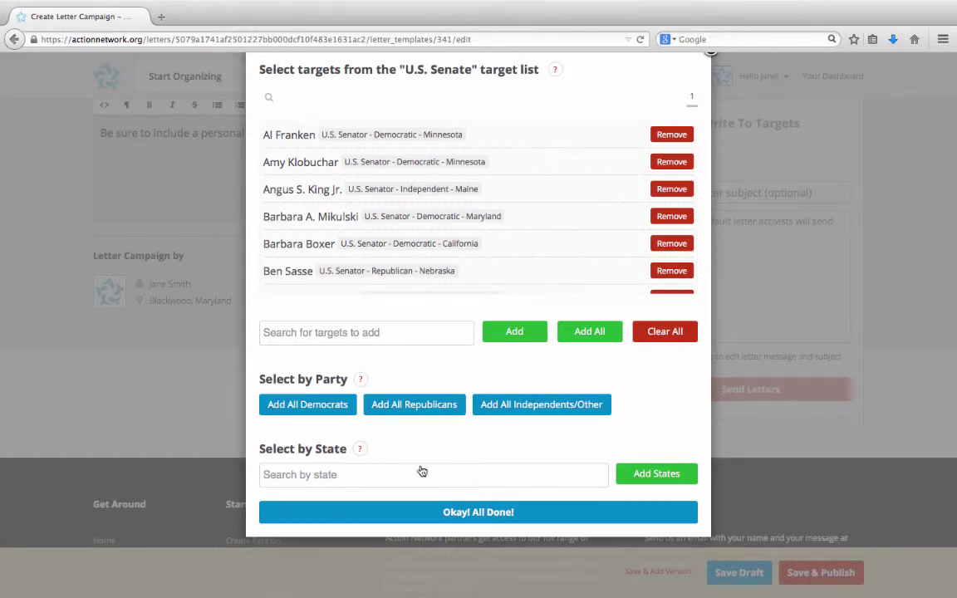
pyautogui.click(387, 511)
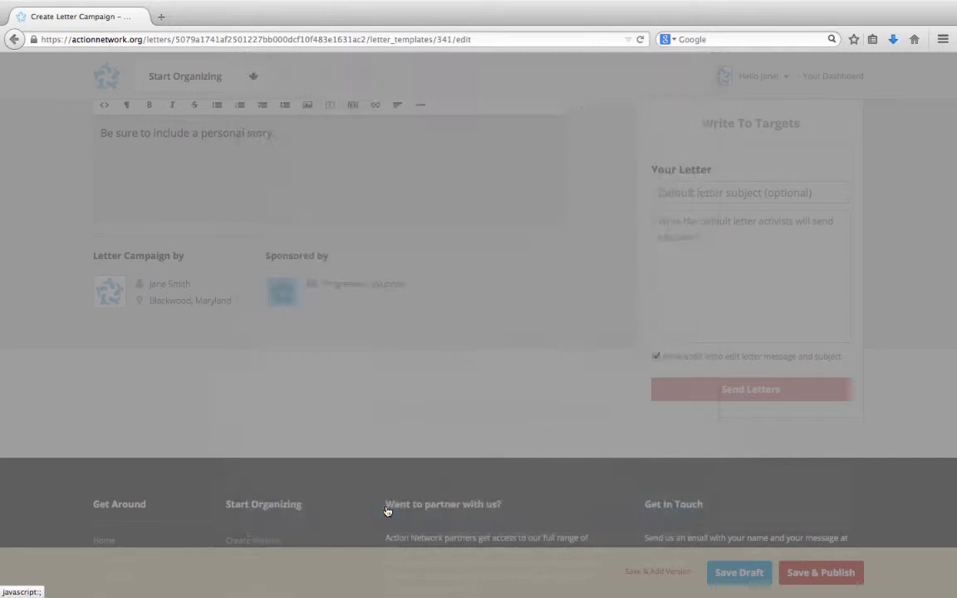
# Set the letter subject to 'YES on SB100!' and the body to 'Please vote yes on SB100.'.
pyautogui.scroll(1, 581, 360)
pyautogui.scroll(3, 581, 359)
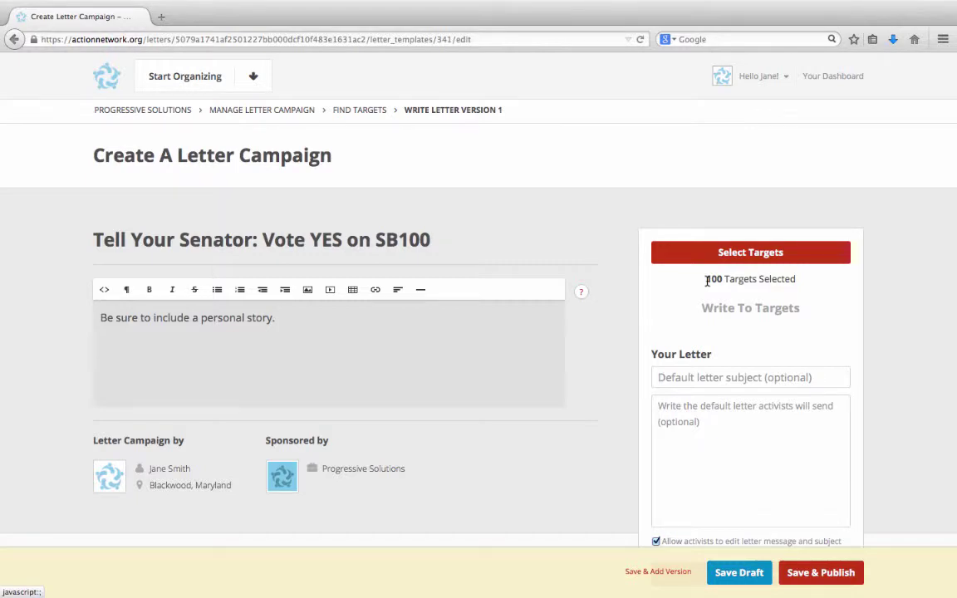
pyautogui.scroll(-1, 647, 316)
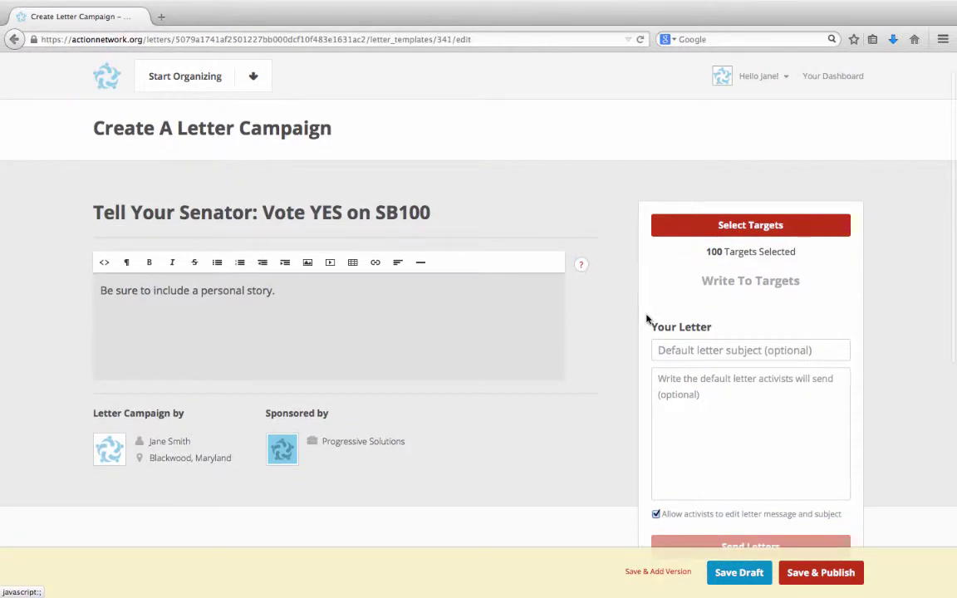
pyautogui.click(690, 351)
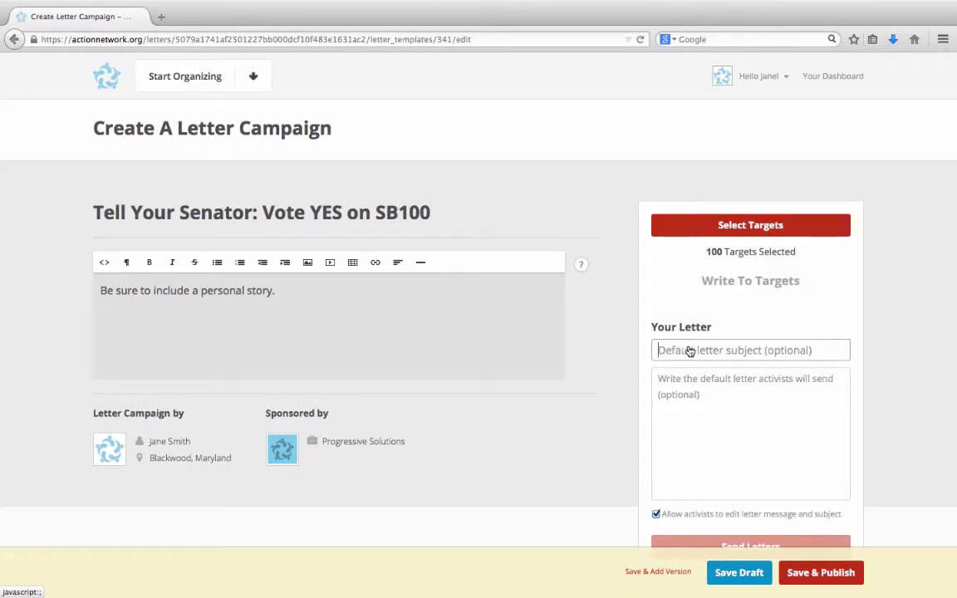
pyautogui.write('YES on SB')
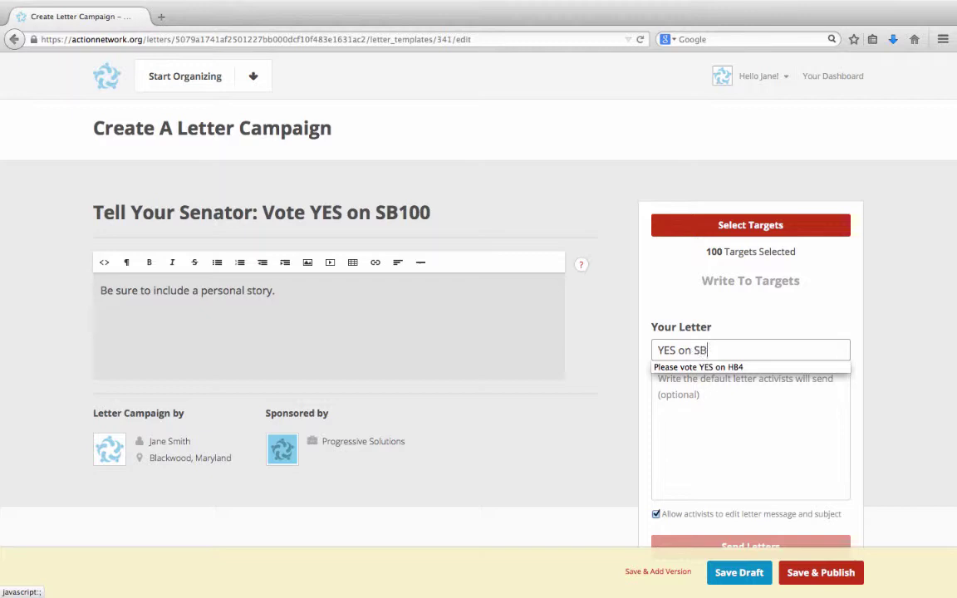
pyautogui.write('100!')
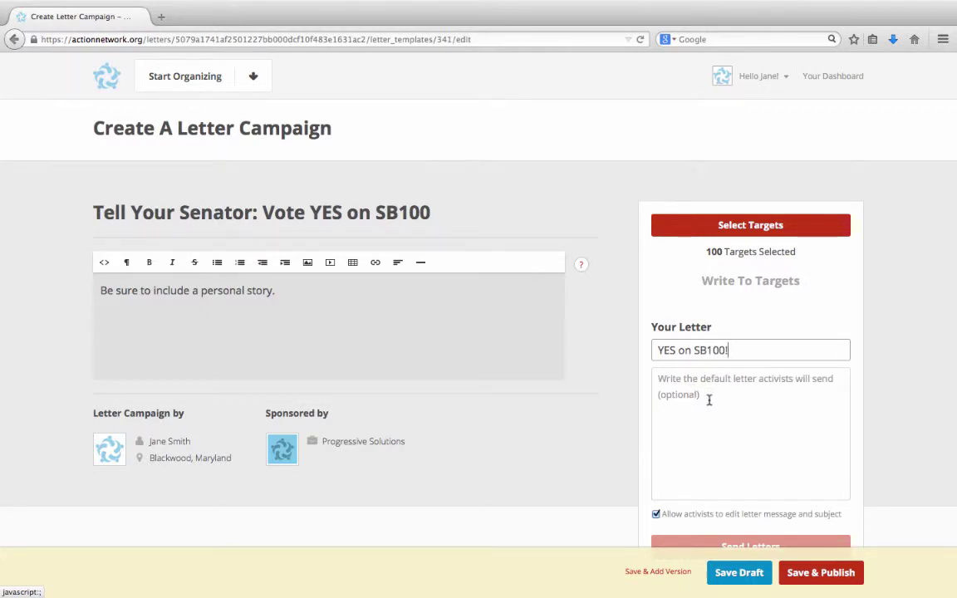
pyautogui.click(739, 424)
pyautogui.write('Plea')
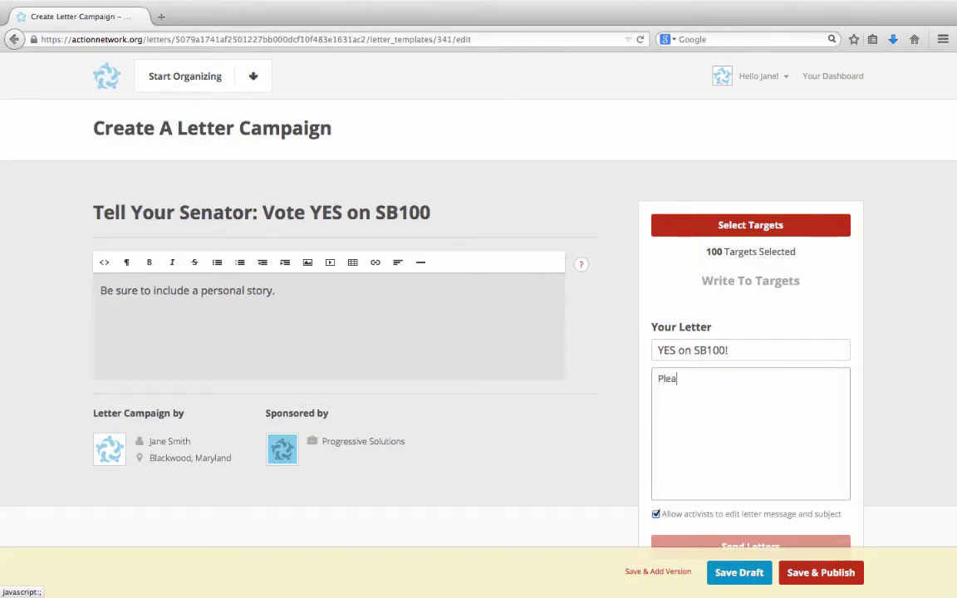
pyautogui.write('se vote YE')
pyautogui.press('BackSpace')
pyautogui.press('BackSpace')
pyautogui.write('yes on')
pyautogui.write(' SB100.')
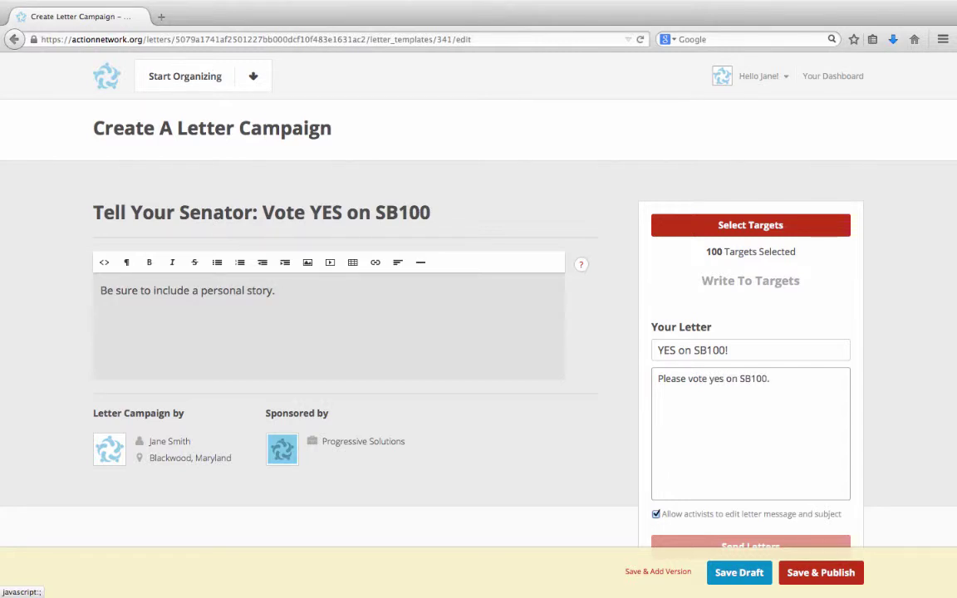
pyautogui.scroll(-1, 642, 483)
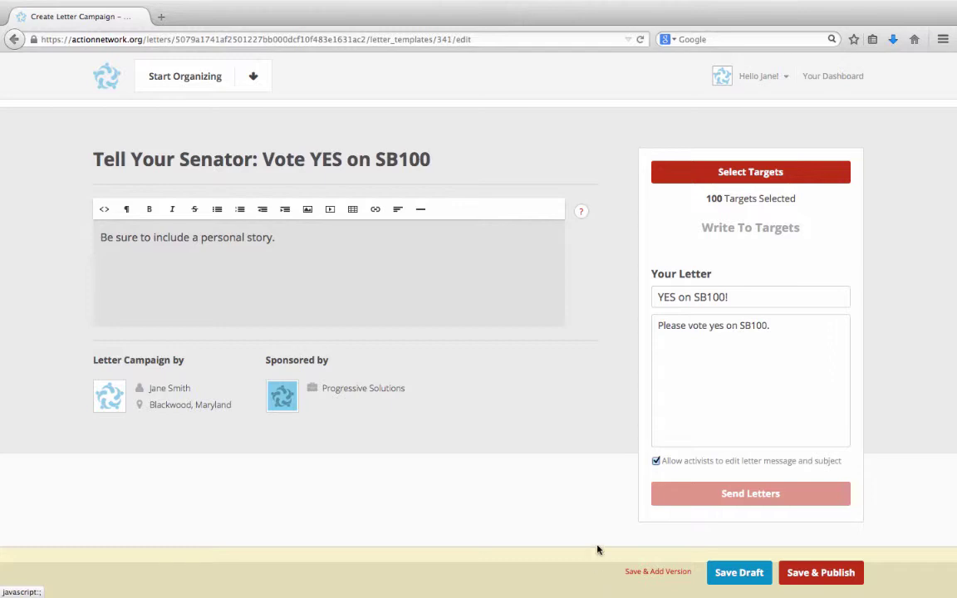
# Save and publish the campaign, toggling Test Mode on and back to Active Mode.
pyautogui.click(812, 573)
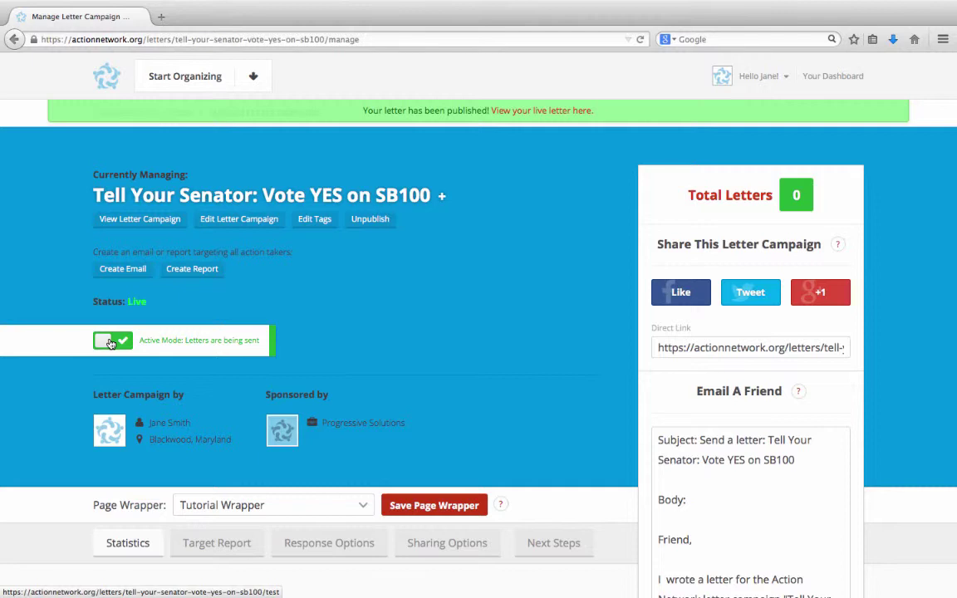
pyautogui.click(110, 342)
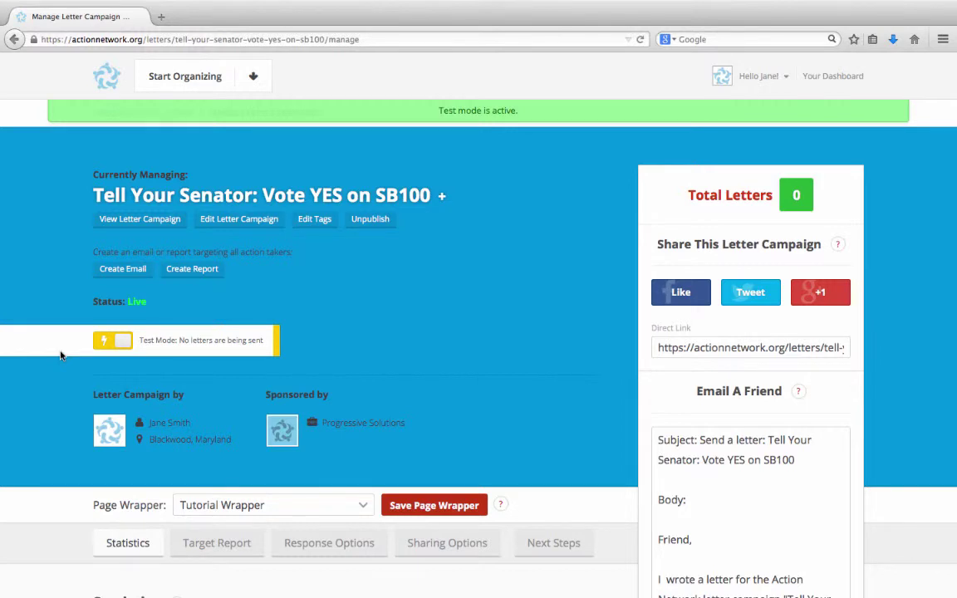
pyautogui.click(104, 345)
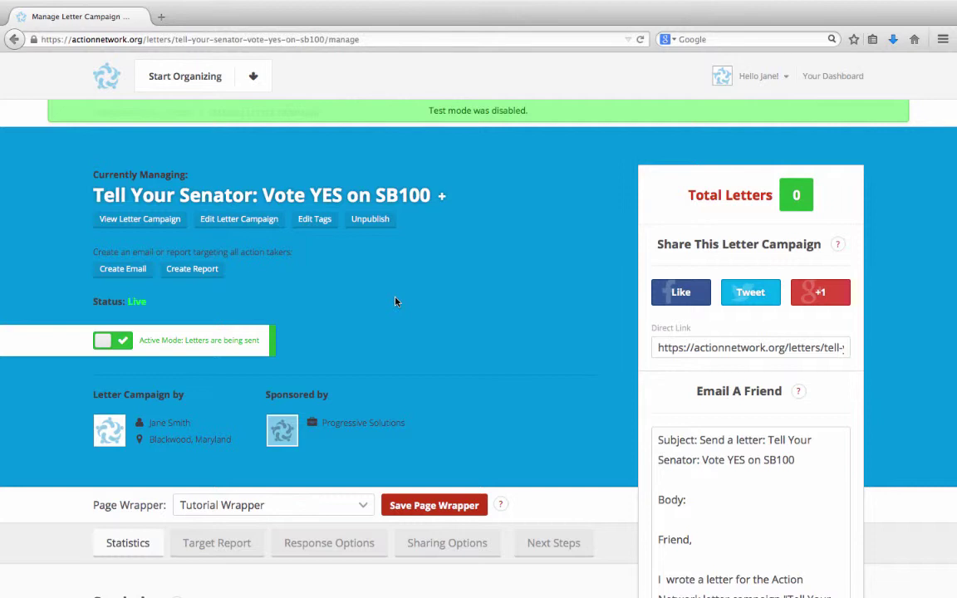
# Show the Response Options tab on the campaign's manage page.
pyautogui.scroll(-5, 395, 301)
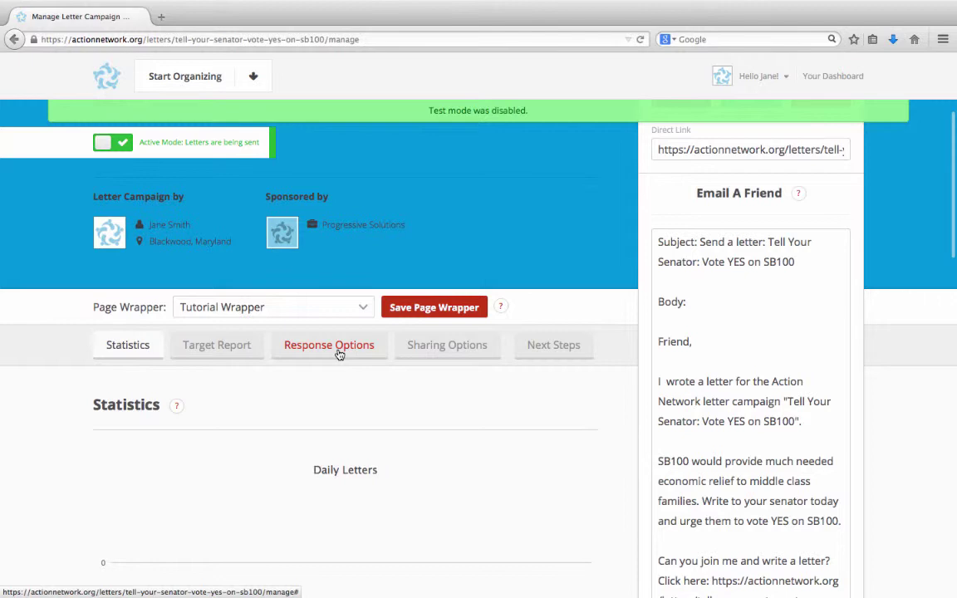
pyautogui.click(339, 354)
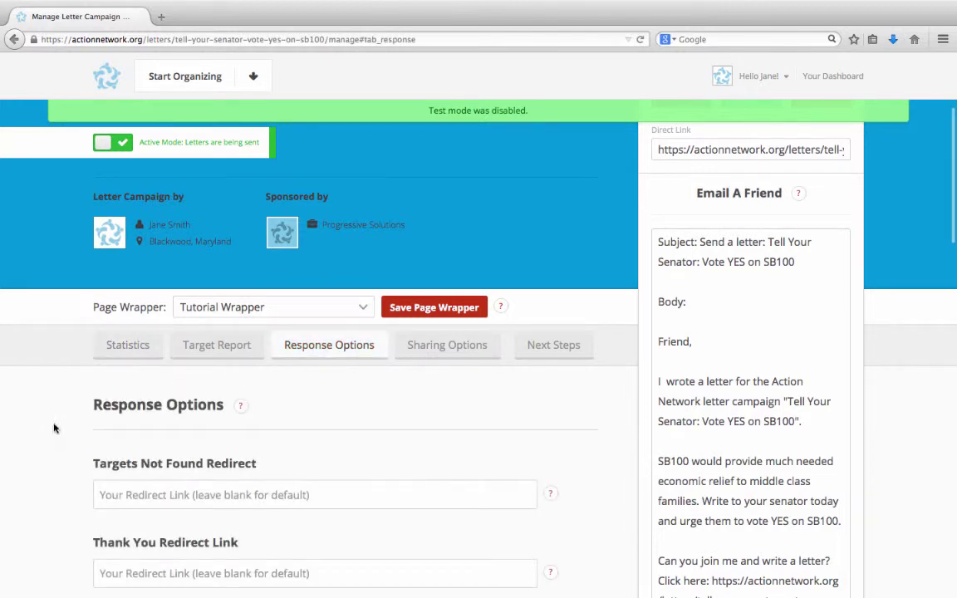
pyautogui.scroll(-2, 54, 428)
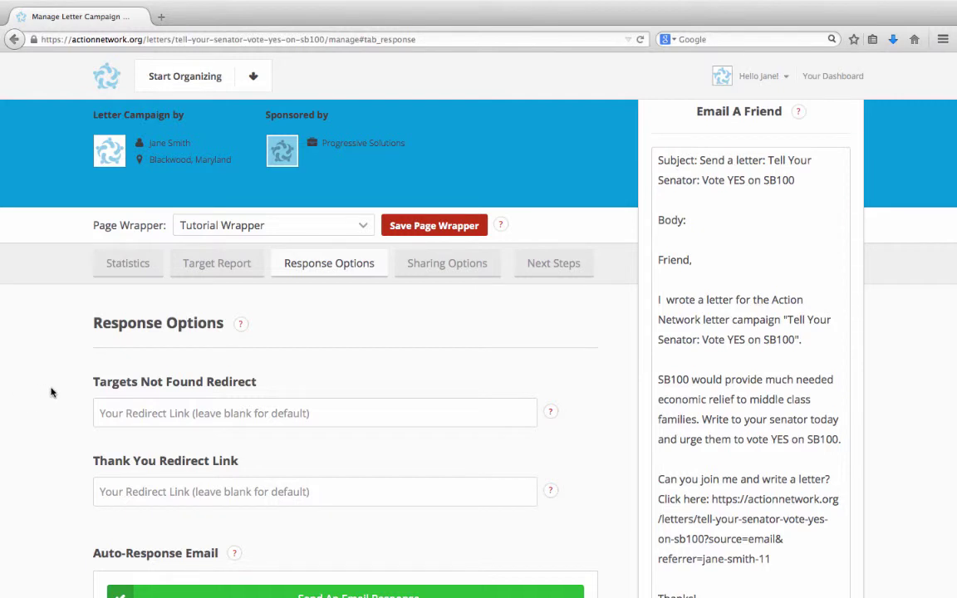
# View the SB100 campaign's Target Report, confirming zero letters sent, and return to the page top.
pyautogui.click(205, 275)
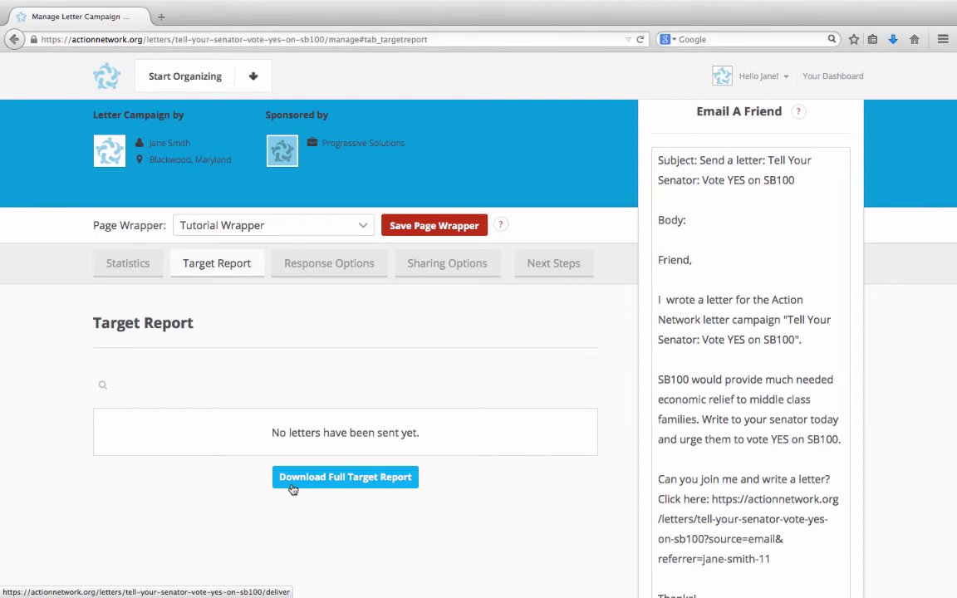
pyautogui.scroll(6, 292, 489)
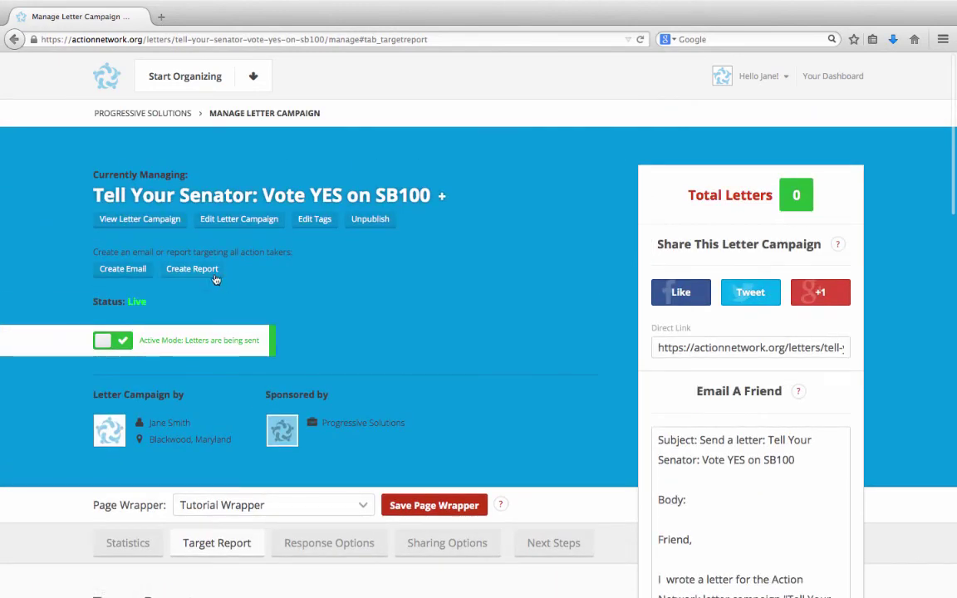